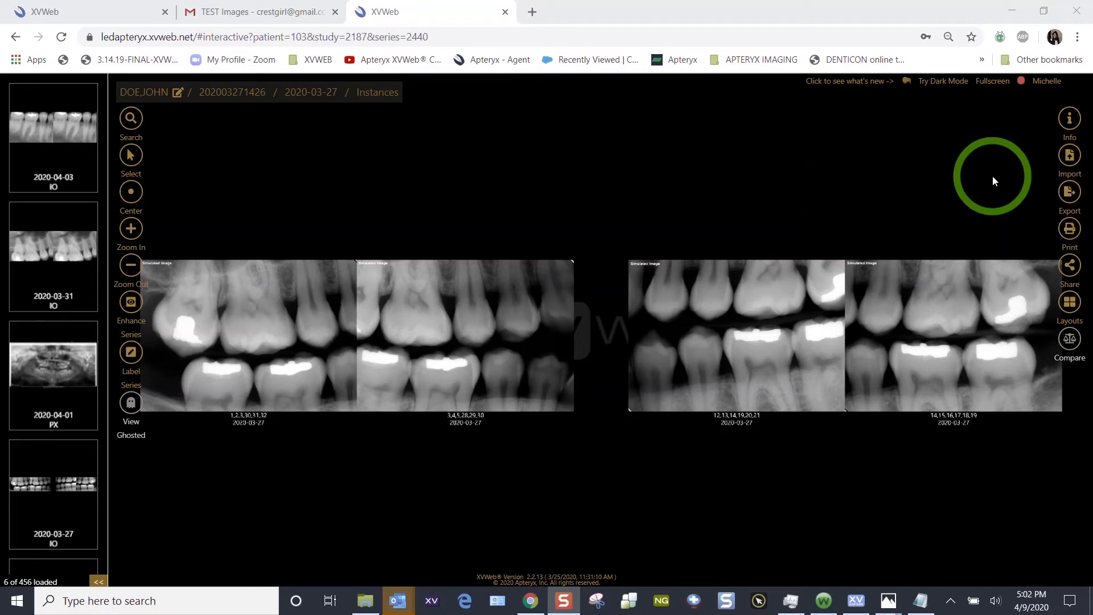
Save the displayed series as JPEG Series-2020-04-09 at 62% scale, keeping the patient name, tooth numbers and labels included.
click(1072, 193)
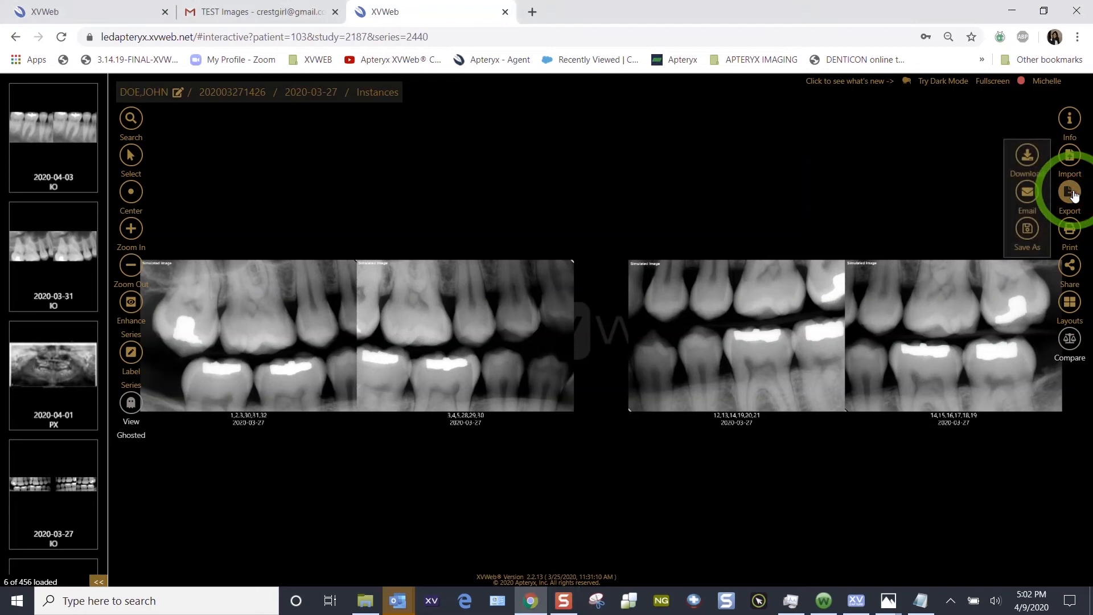
click(1028, 231)
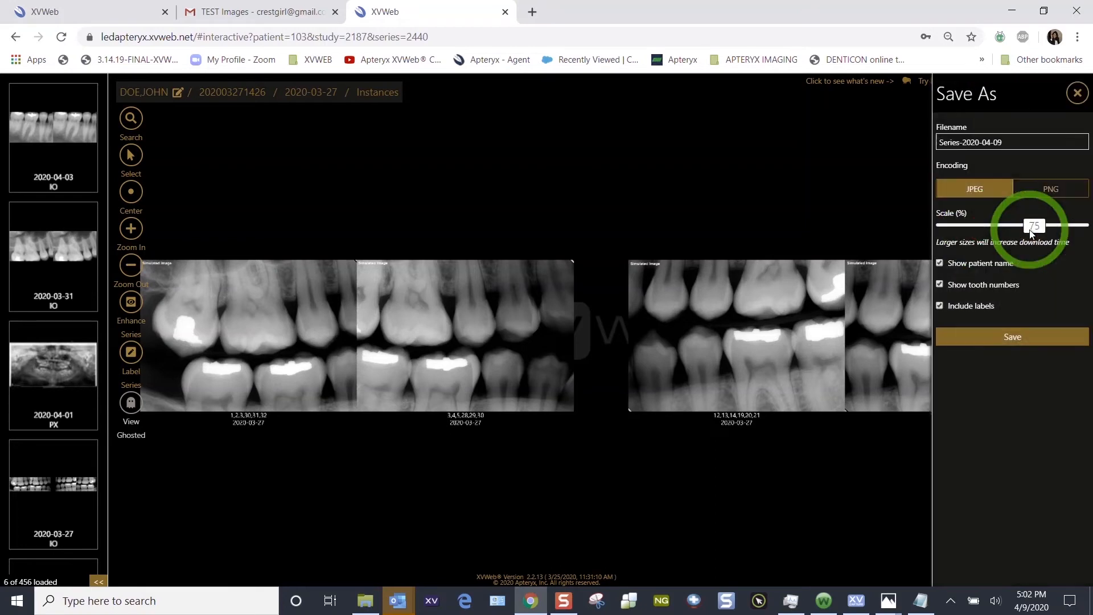
click(939, 264)
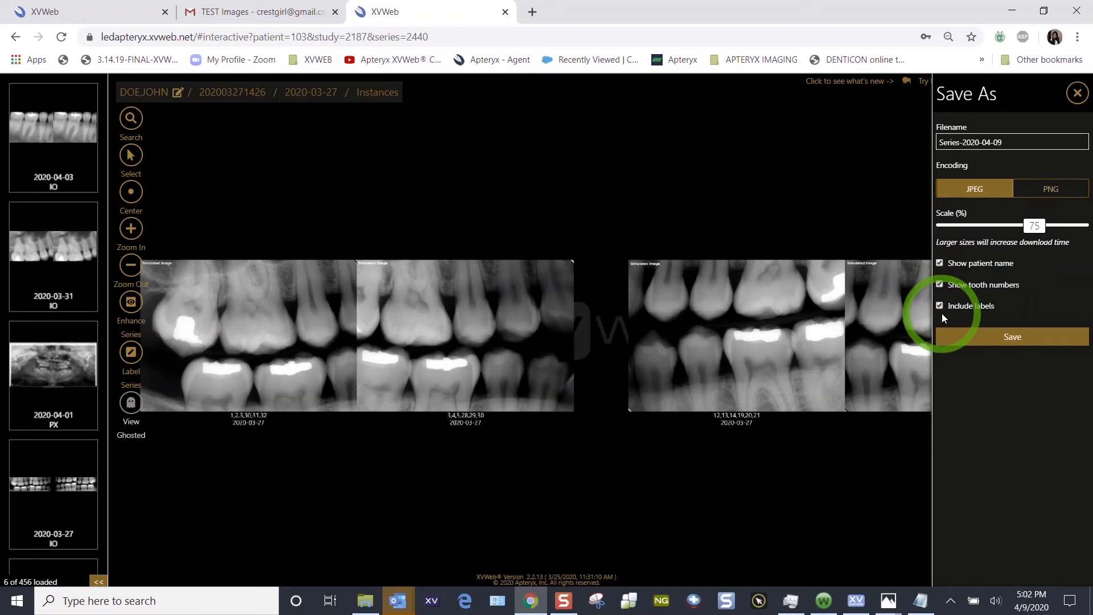
drag(1034, 226, 1011, 226)
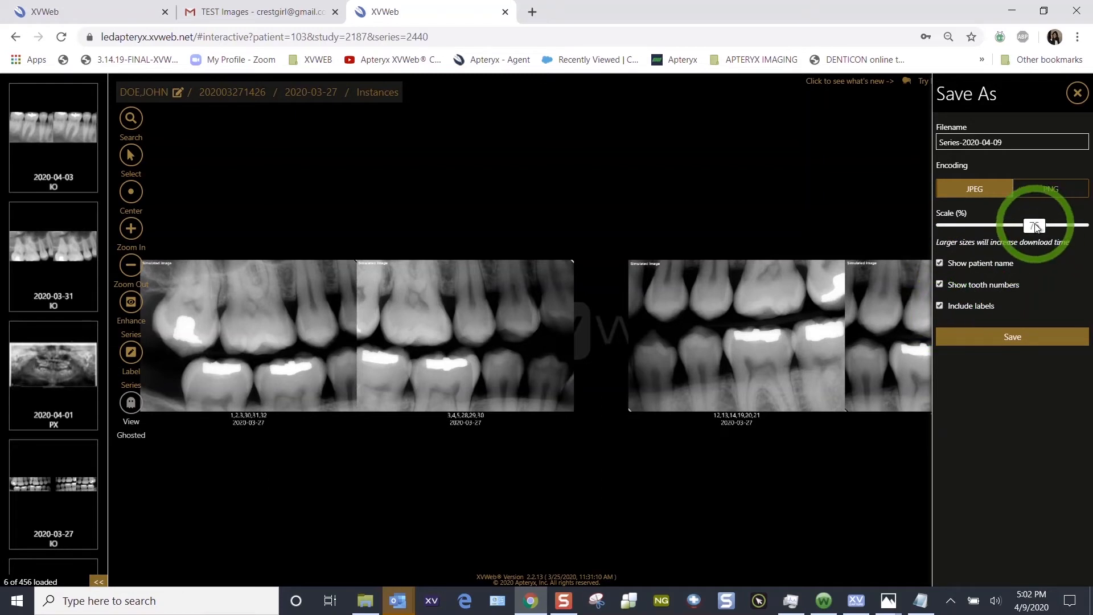
click(1012, 337)
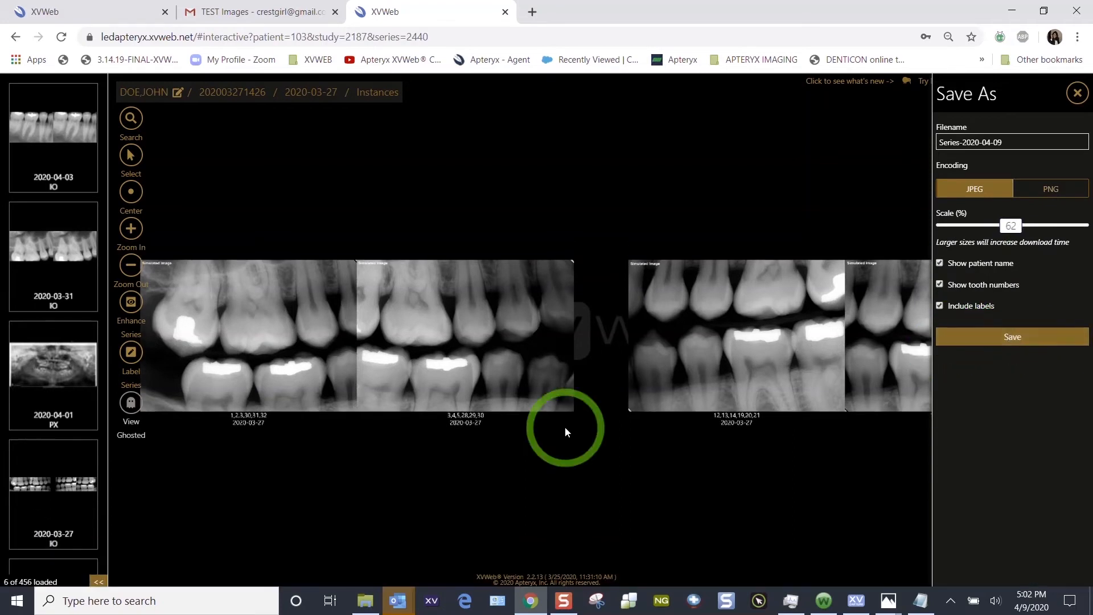
Switch to File Explorer and open the saved Series-2020-04-09 (1).jpg from the Downloads folder.
click(366, 602)
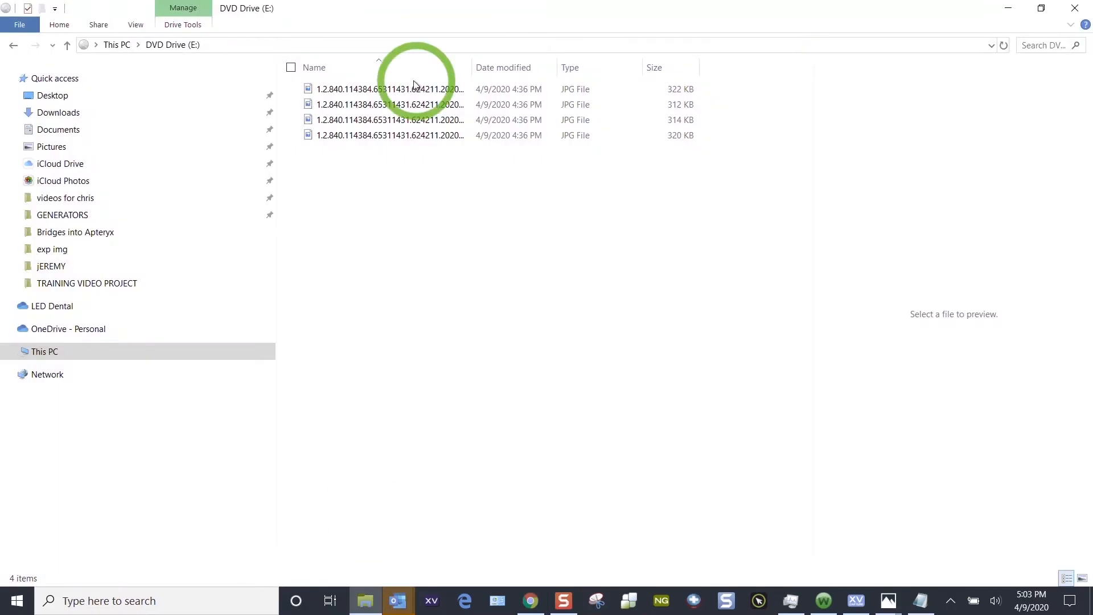
click(104, 112)
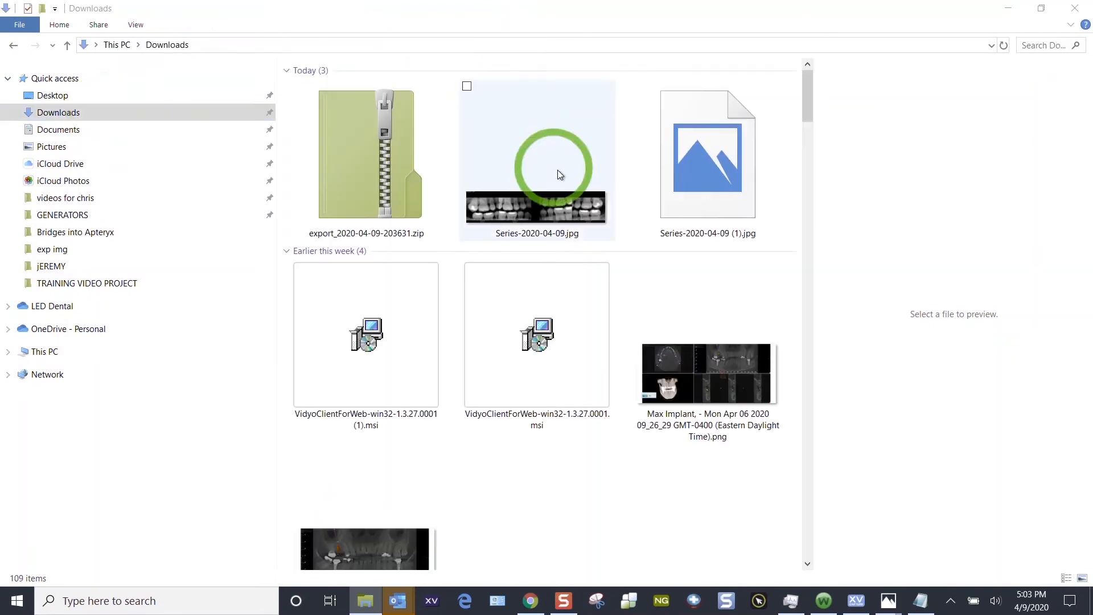
click(546, 200)
double_click(545, 200)
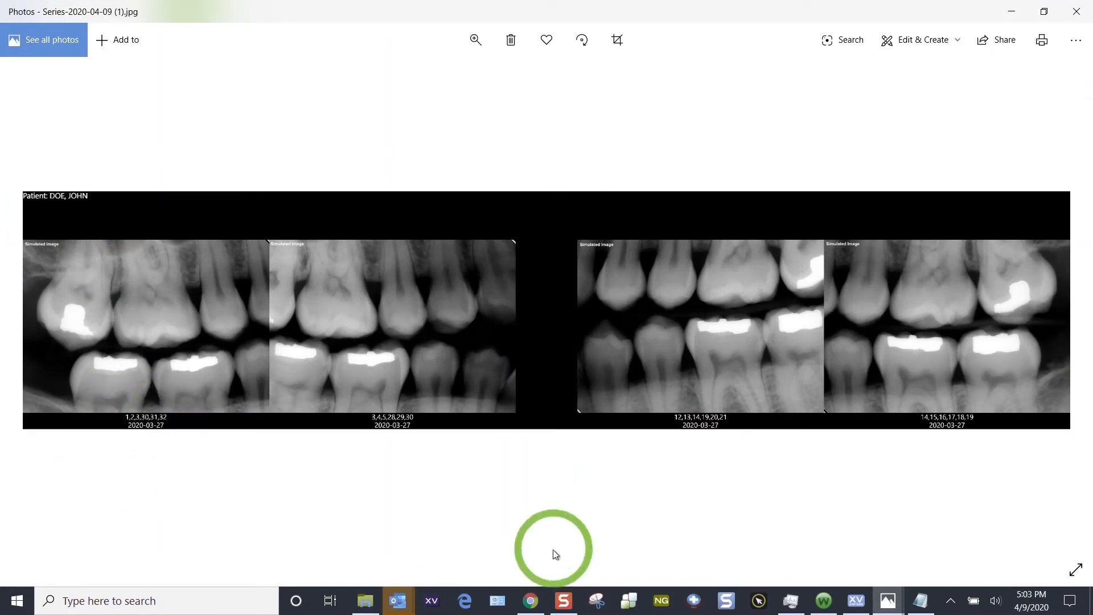
Return to XVWeb, replace the save form with the email export form, and clear its link expiration value.
click(536, 602)
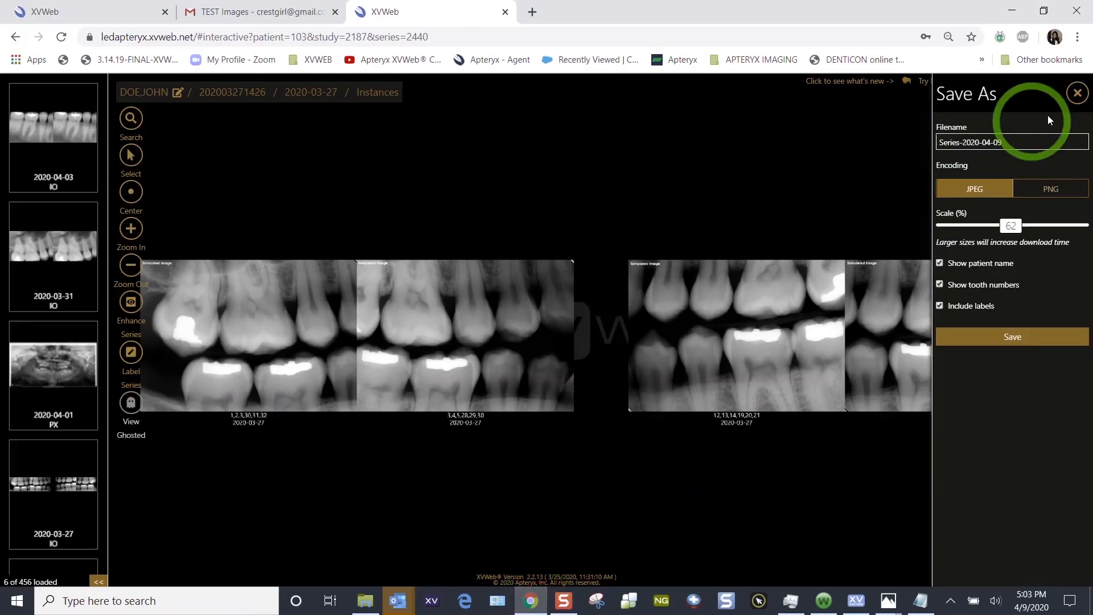
click(1077, 93)
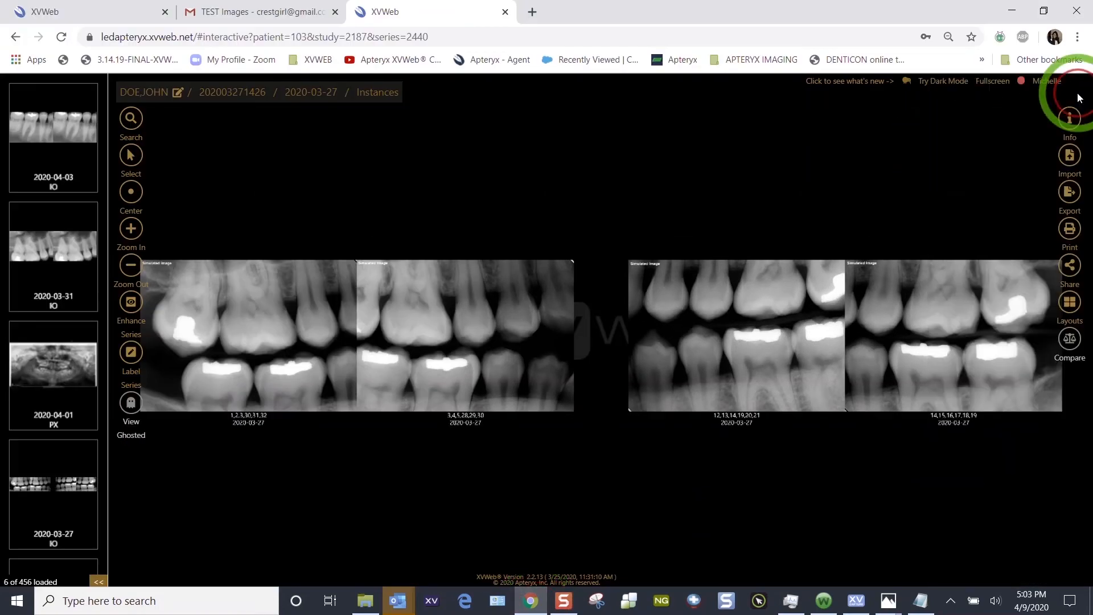
click(1070, 192)
click(1027, 193)
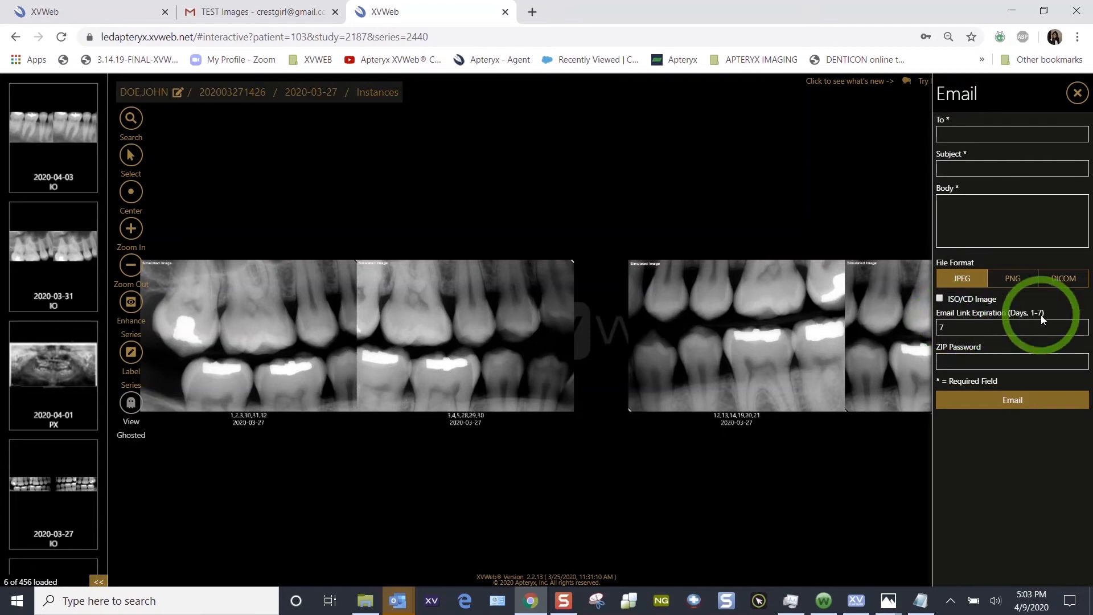
drag(951, 328, 919, 330)
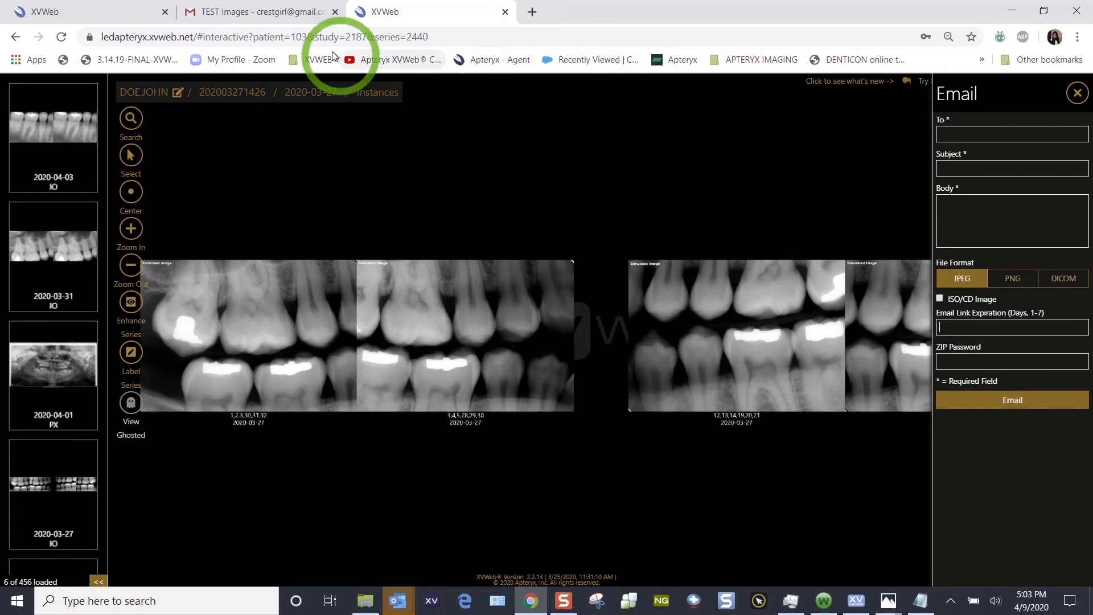
In Gmail, download export_2020-04-09-203646.zip from the TEST Images email, keep the flagged file and open it.
click(289, 7)
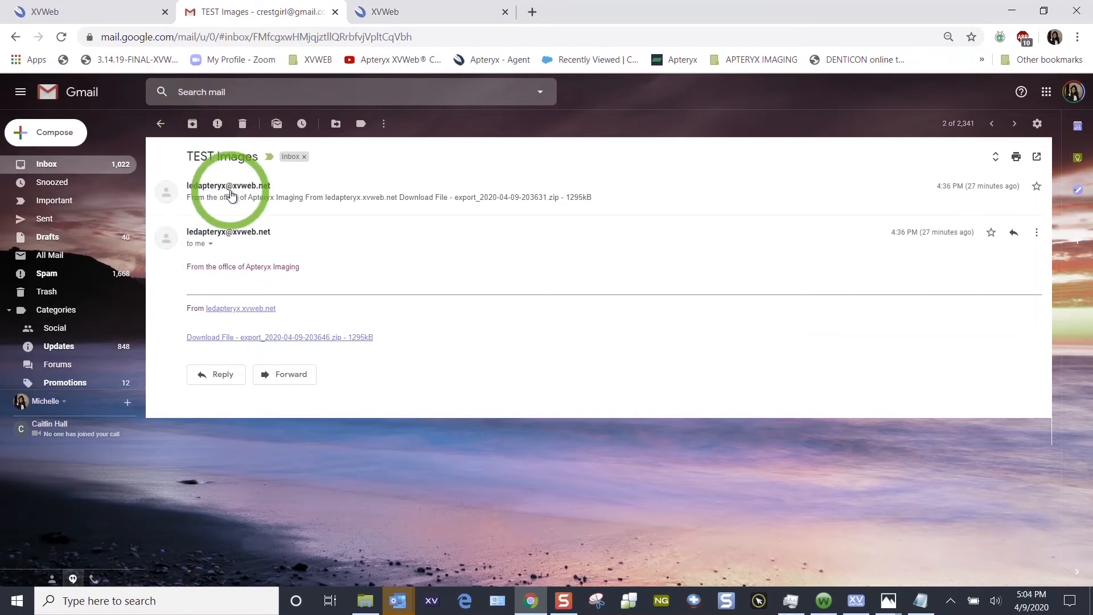
mouse_move(246, 190)
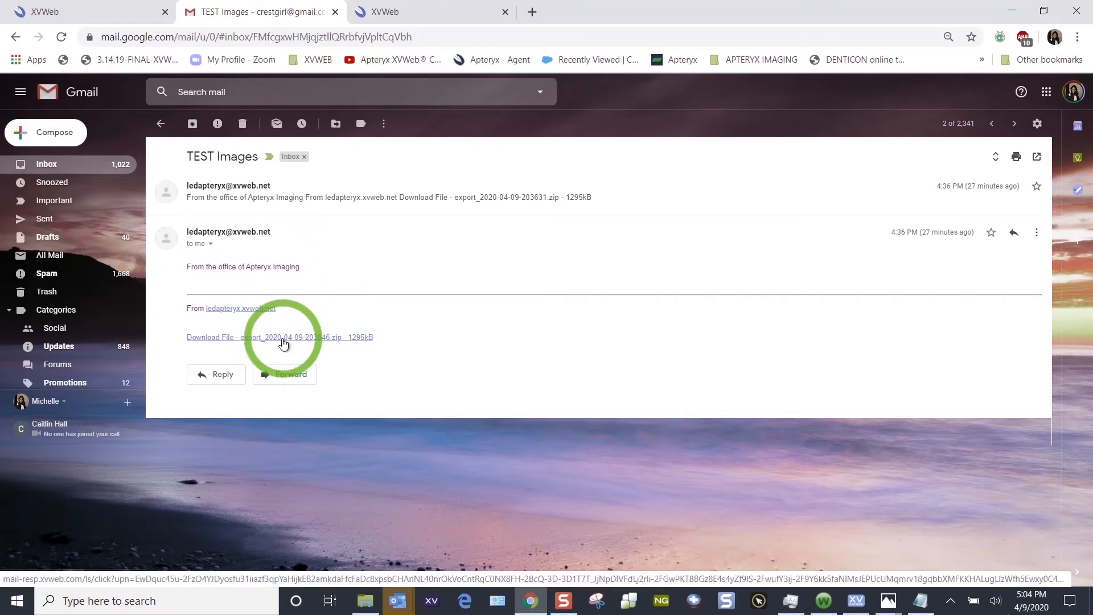
click(283, 338)
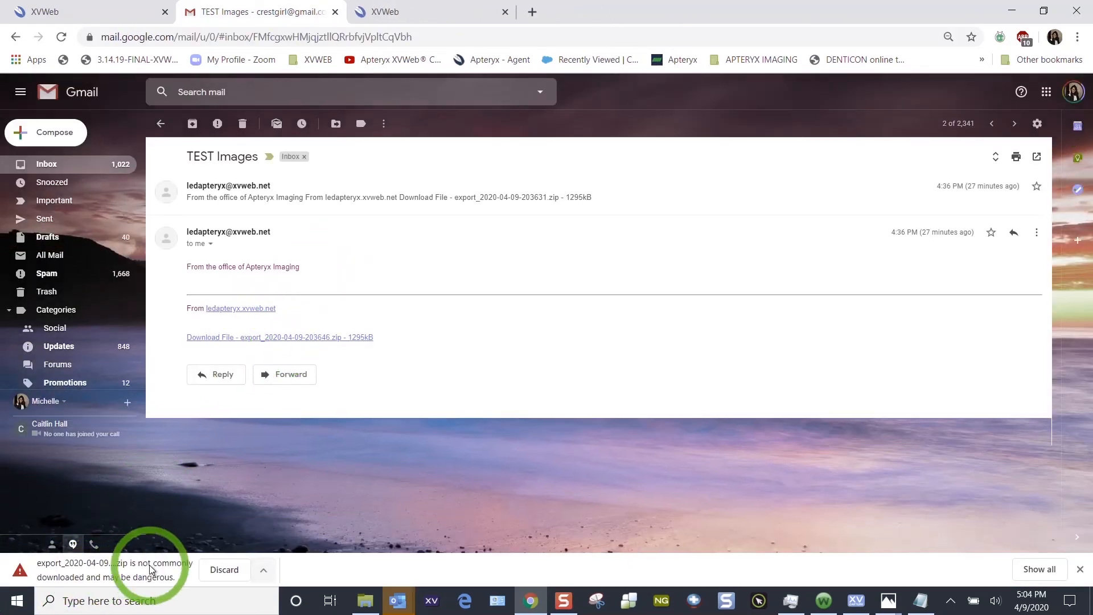
click(263, 570)
click(285, 517)
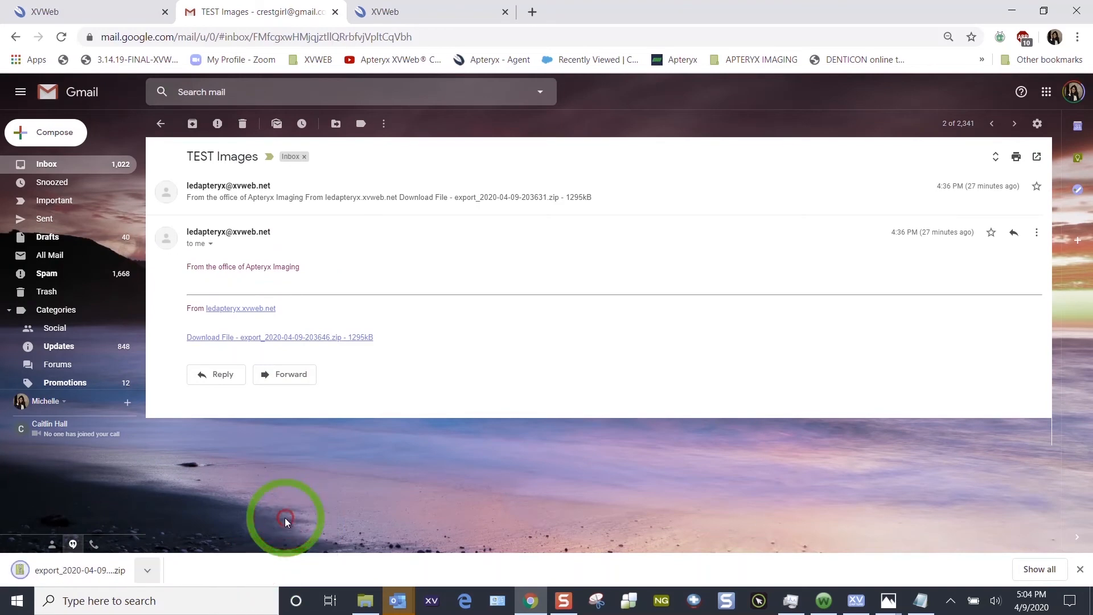
click(147, 577)
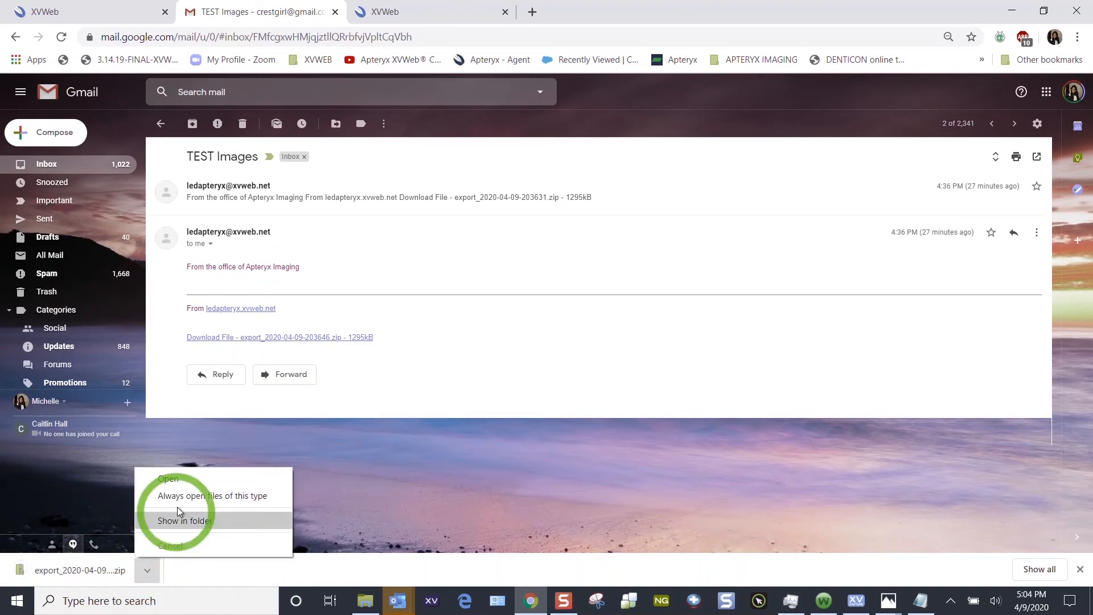
click(180, 480)
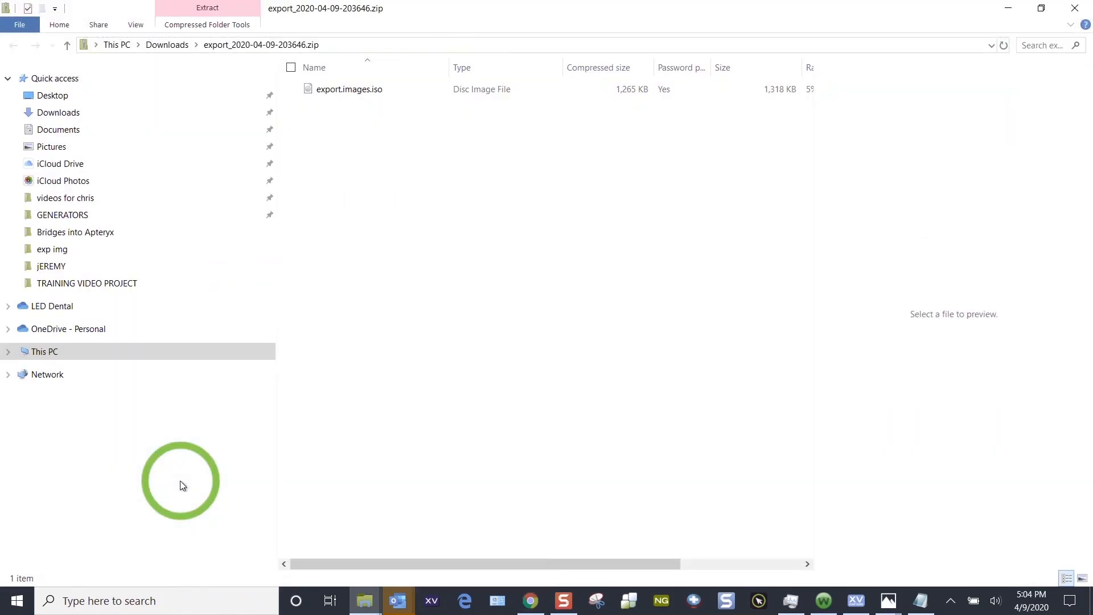
Open export.images.iso from the archive, entering the ZIP password and retrying it after the rejected attempt.
double_click(329, 95)
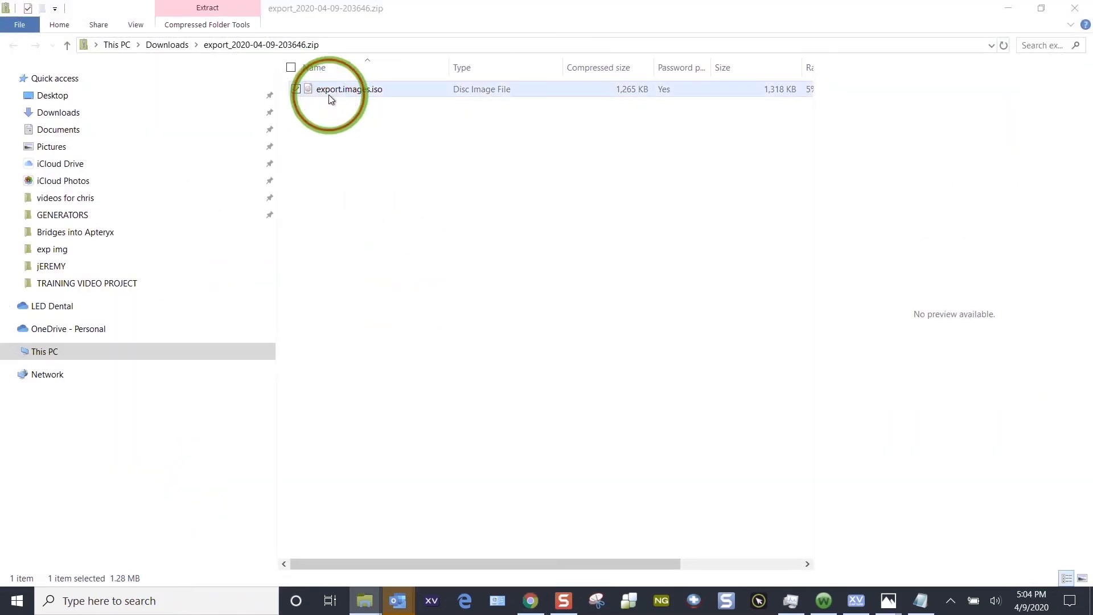
text(••)
click(643, 280)
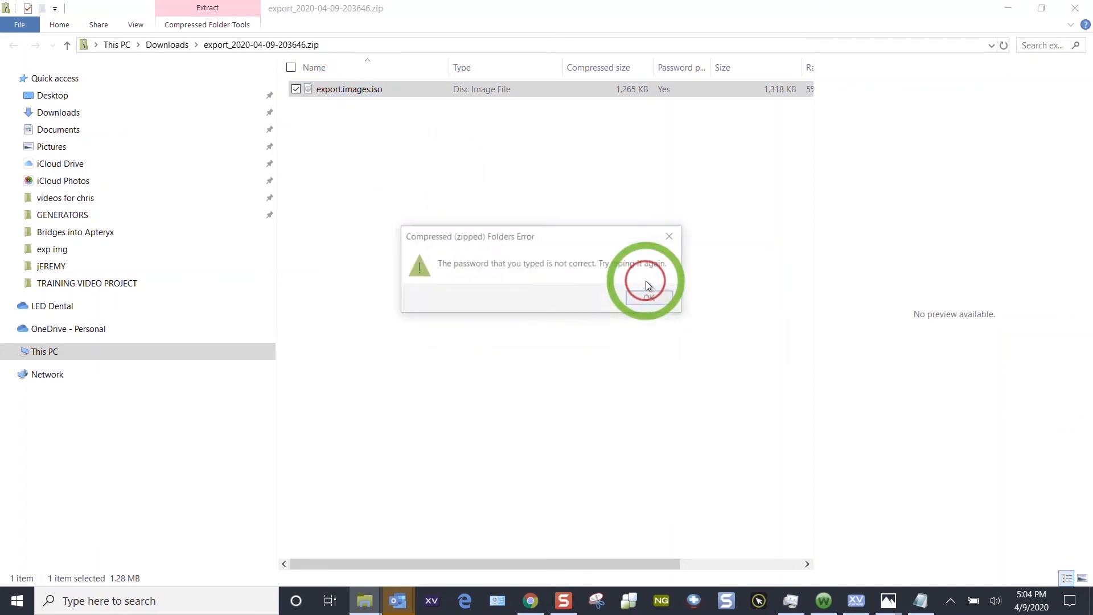
click(652, 299)
text(••••)
key(Return)
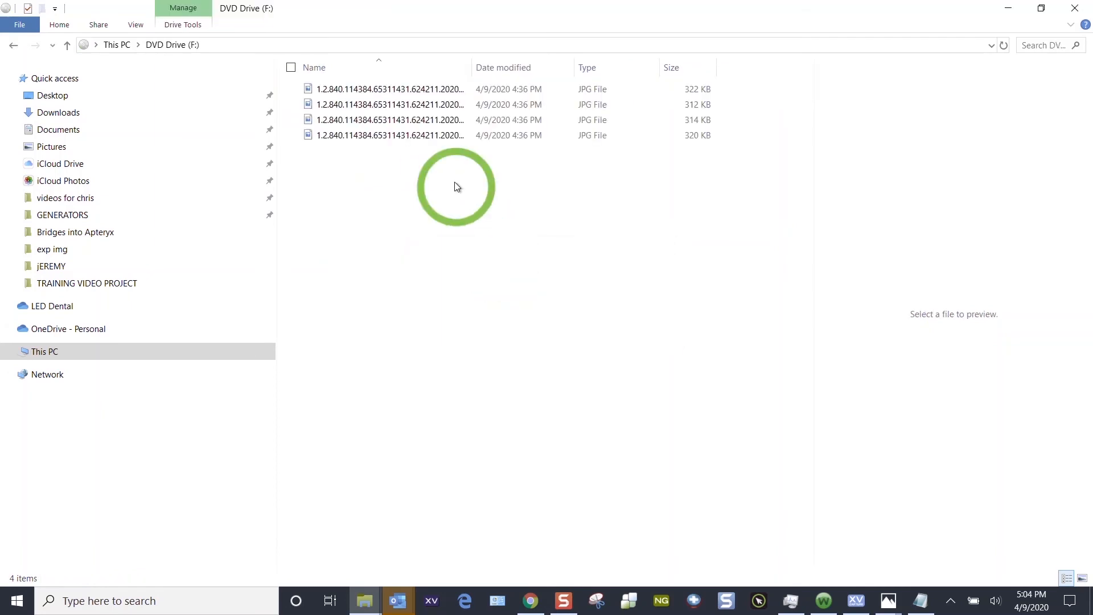
Preview the first two exported JPG images on the mounted disc and view one in full in Photos.
click(365, 91)
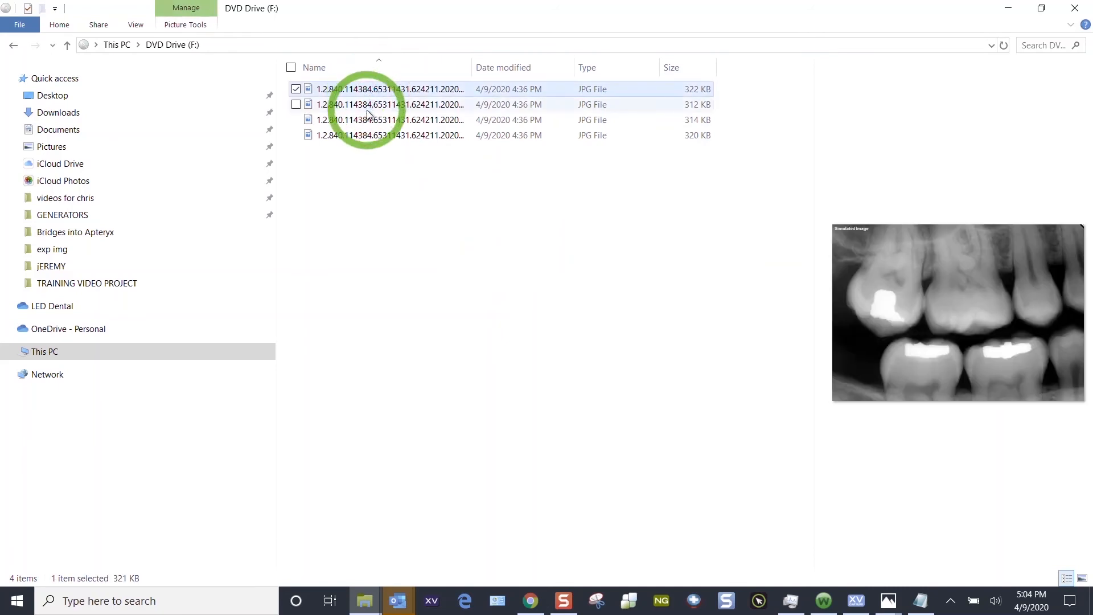
click(367, 108)
double_click(367, 111)
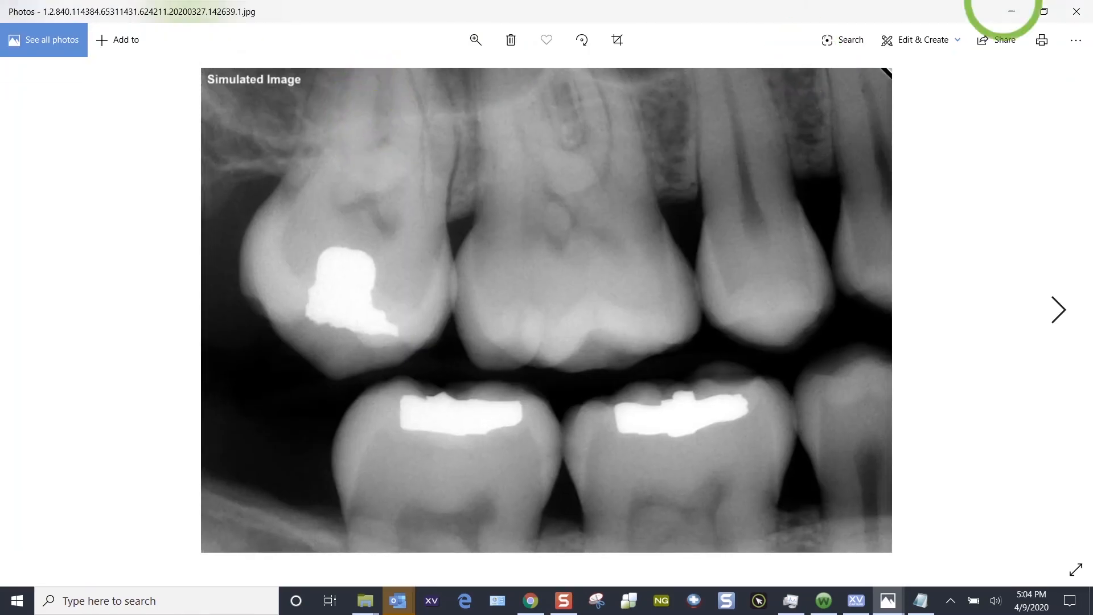
click(1076, 12)
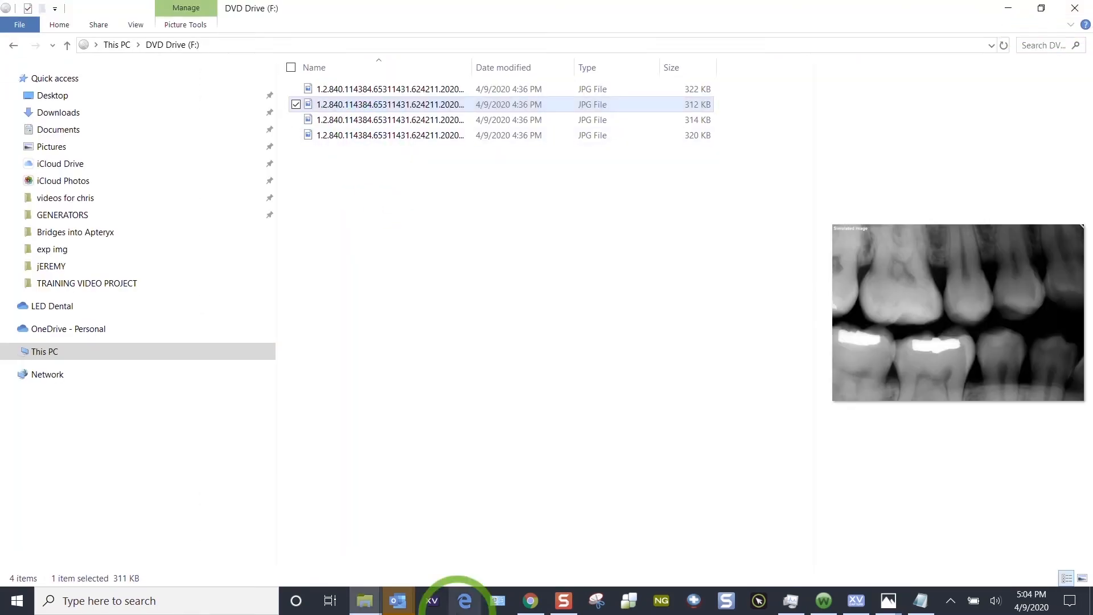
Return to XVWeb, close the email form and open the download export options for the series.
mouse_move(397, 598)
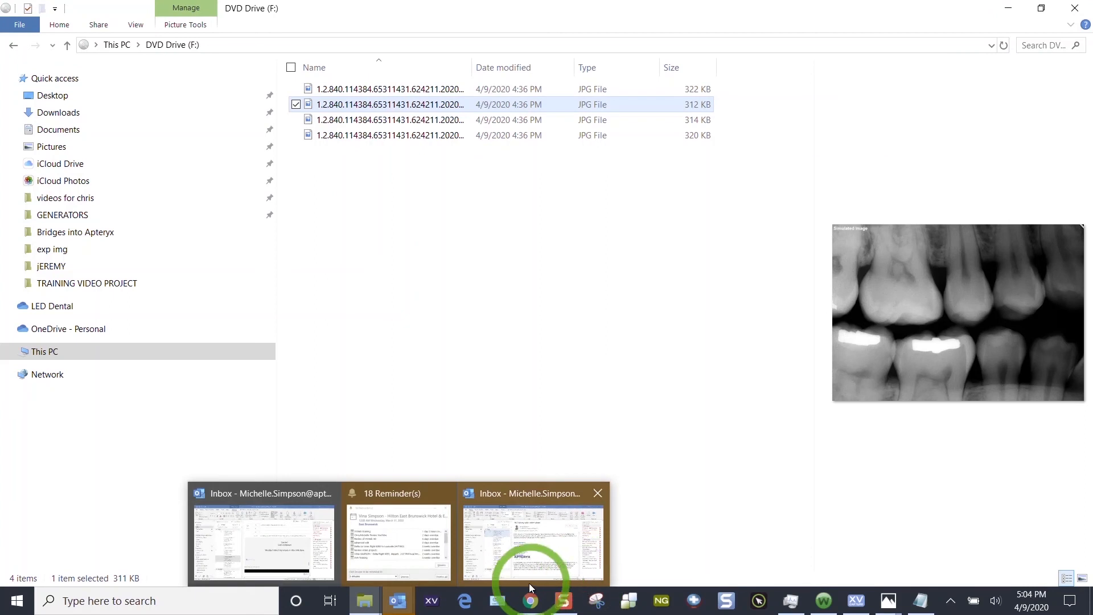
mouse_move(530, 597)
click(527, 555)
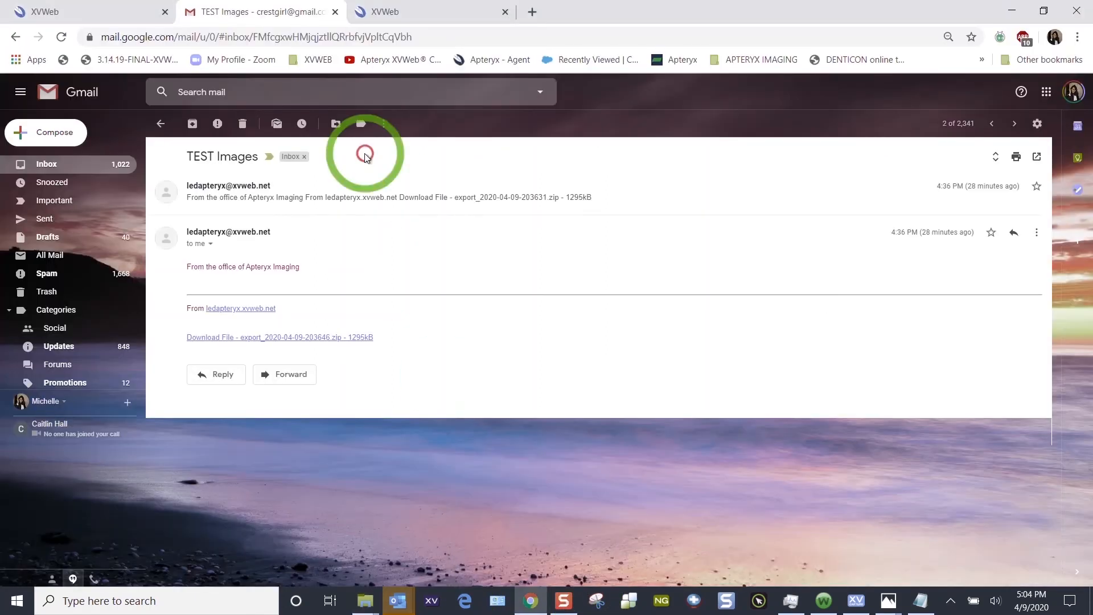
click(439, 11)
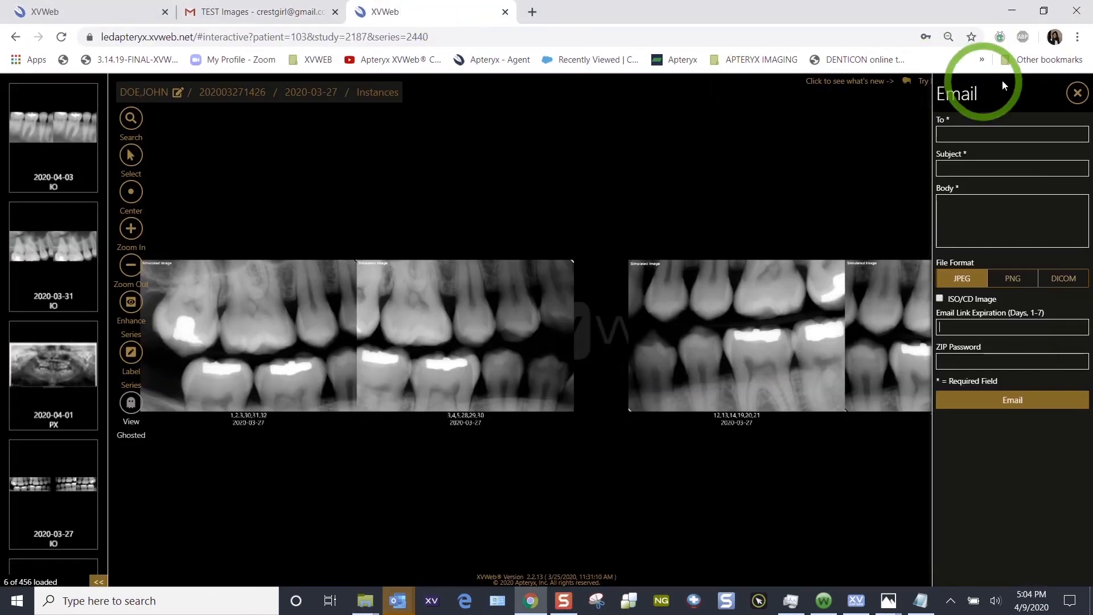
click(1077, 93)
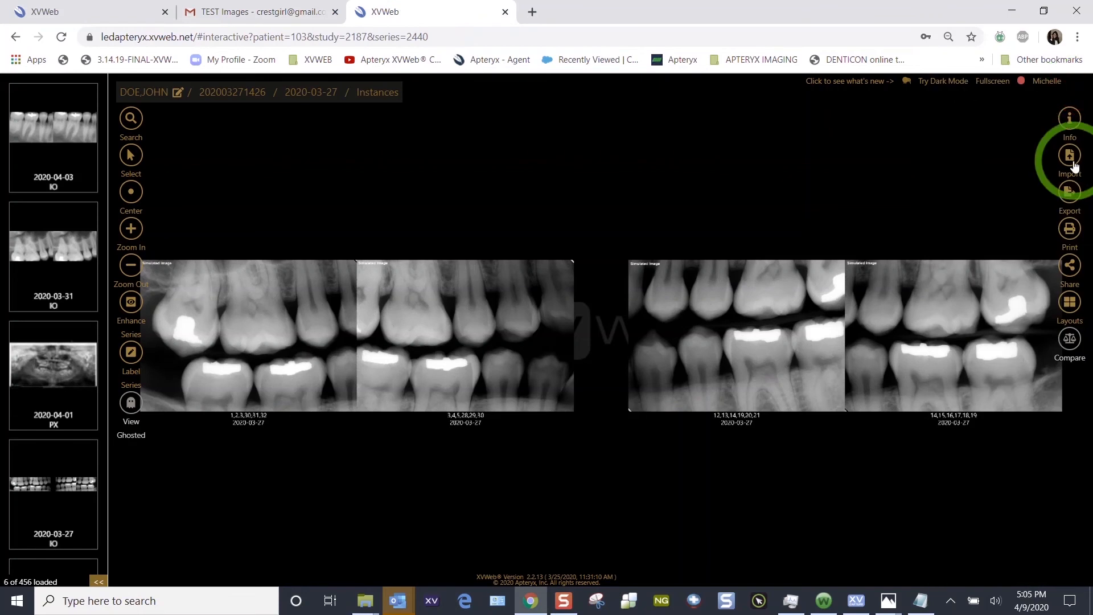
click(1070, 191)
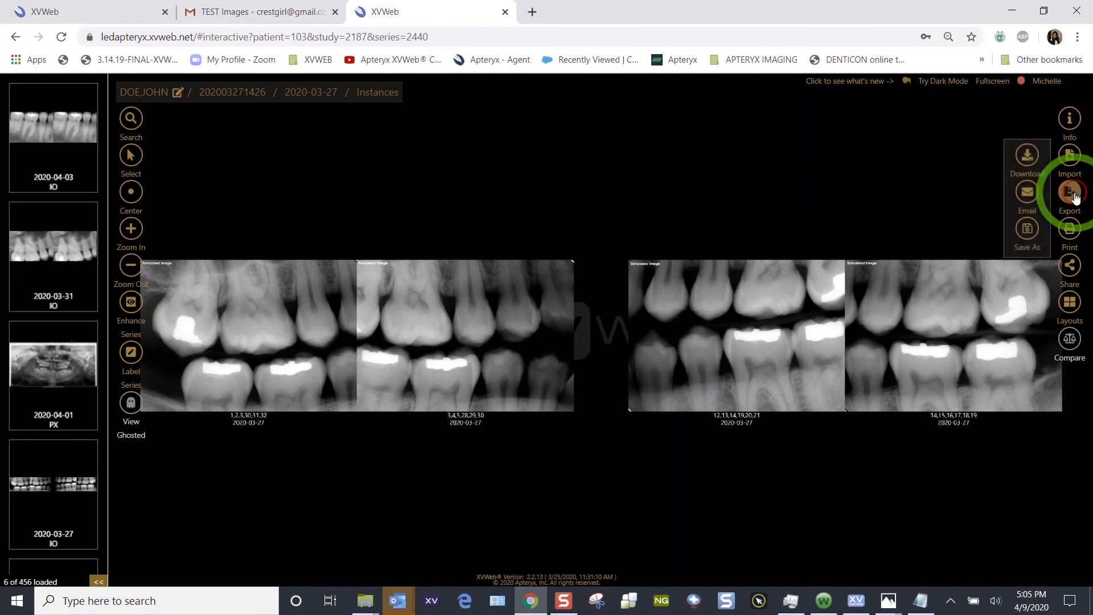
click(1035, 165)
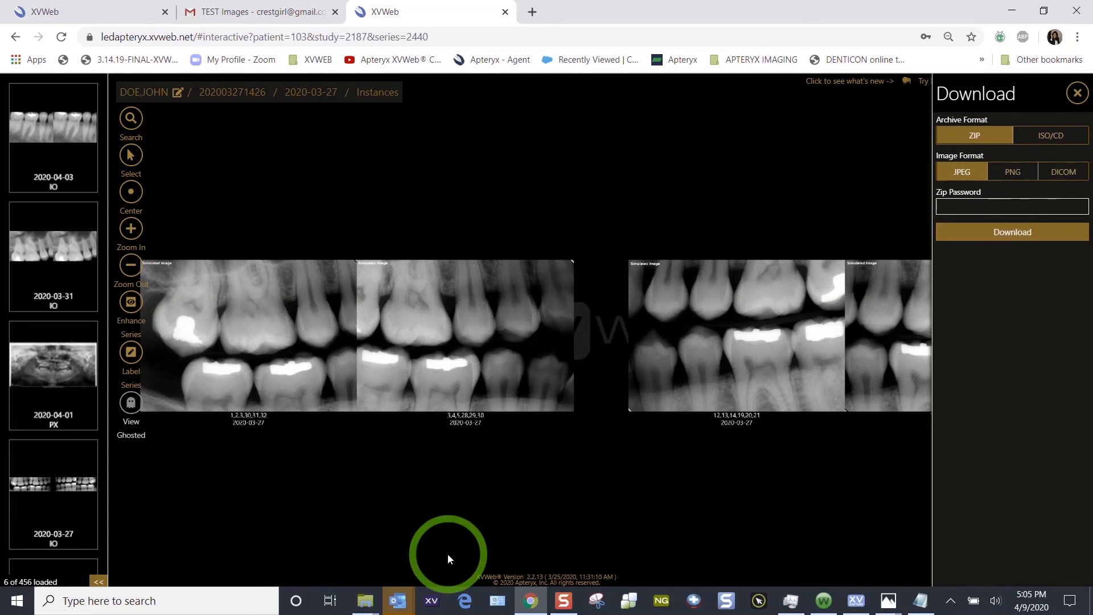
Switch to the Downloads folder in File Explorer, open export_2020-04-09-203631.zip and mount its export.images.iso disc image.
mouse_move(370, 608)
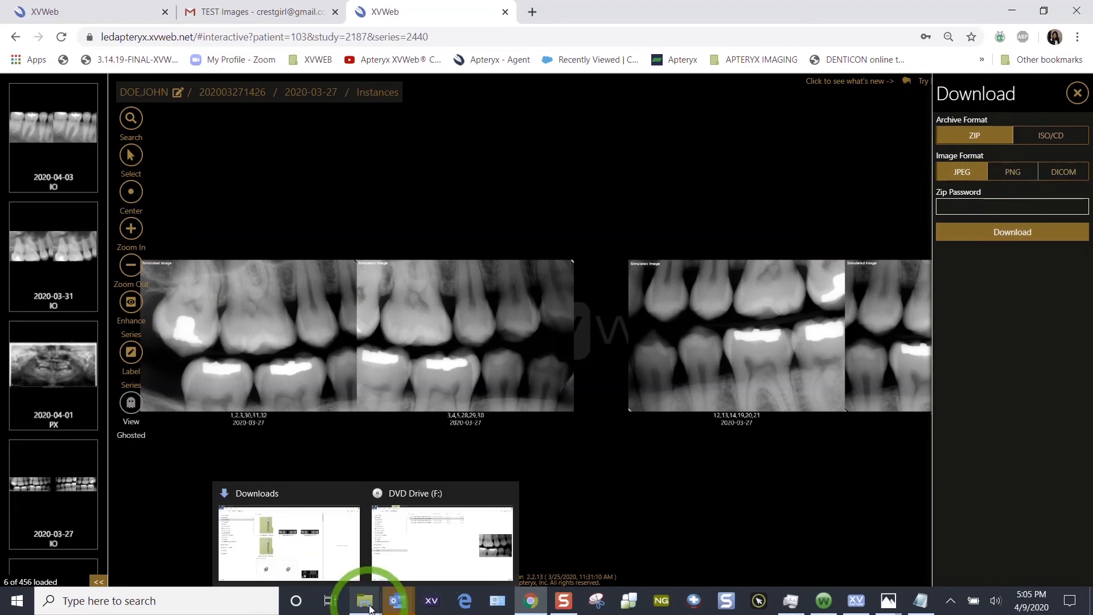
click(333, 561)
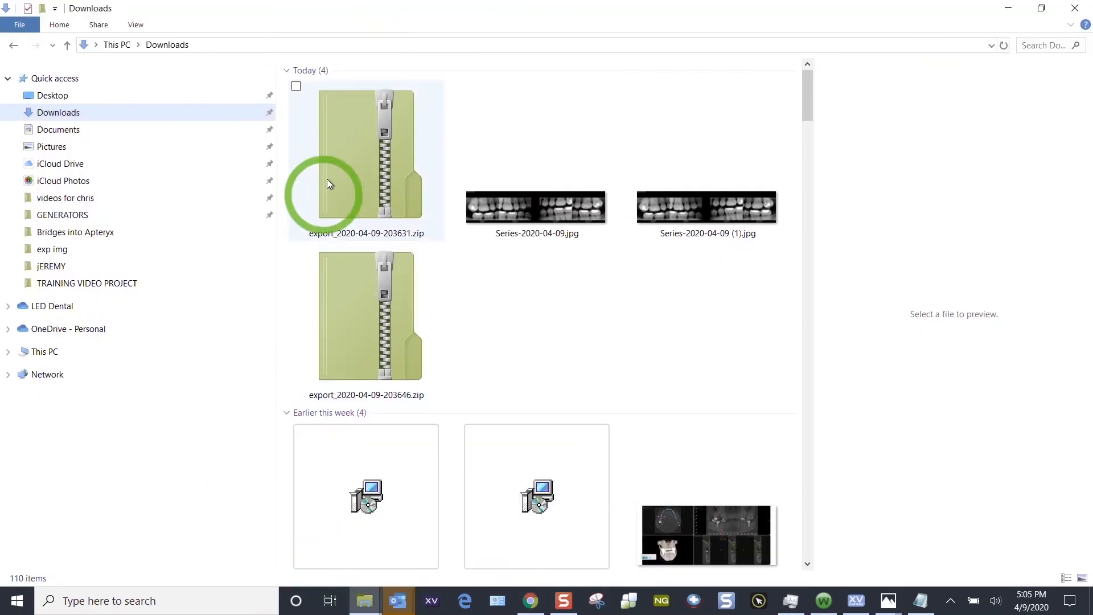
click(357, 114)
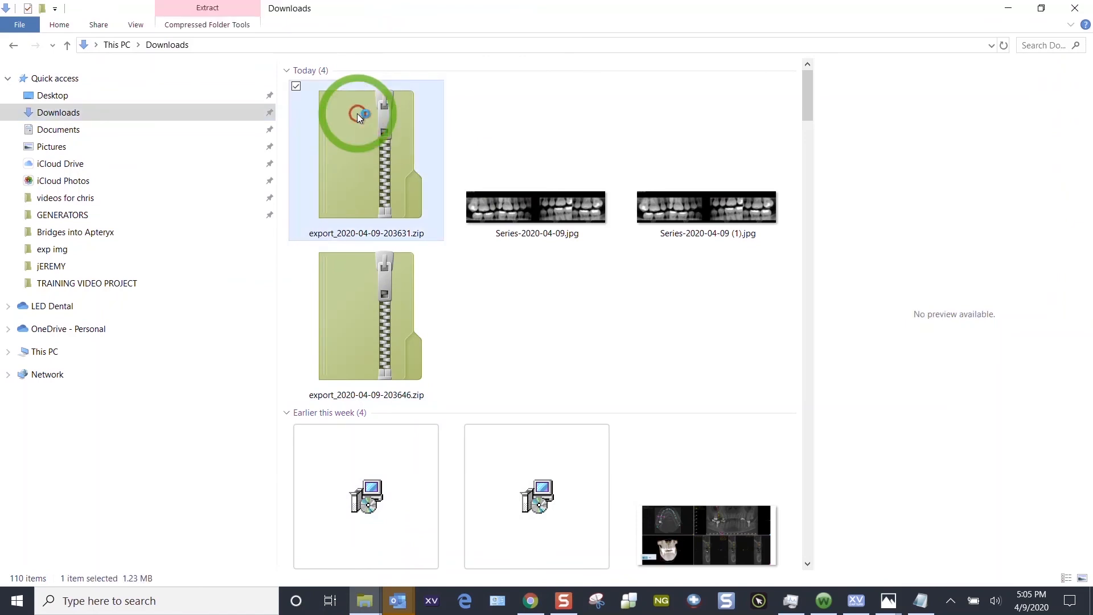
double_click(357, 114)
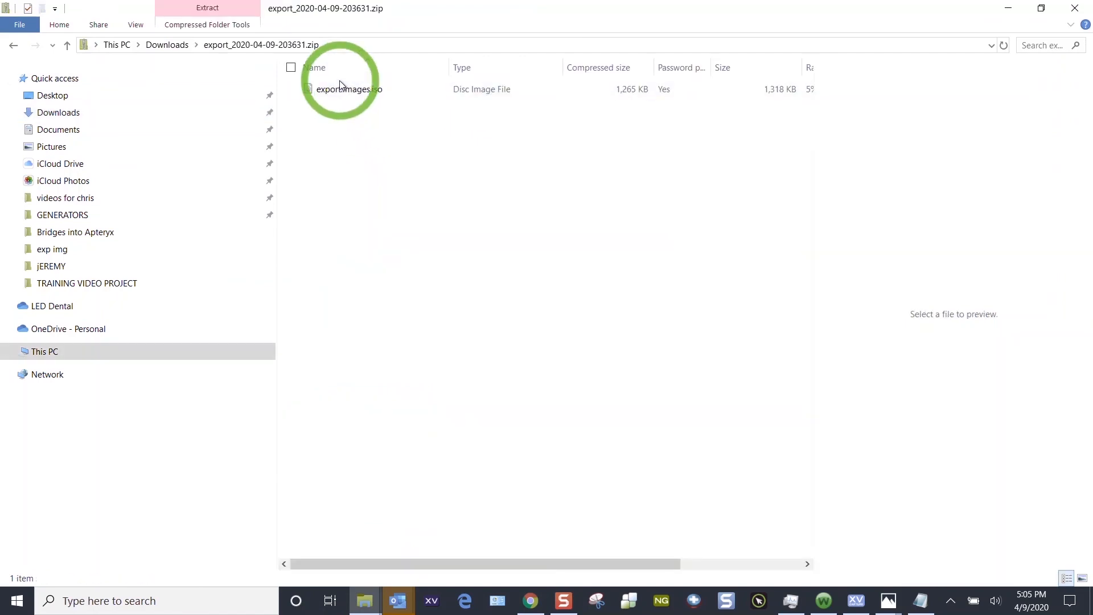
click(340, 89)
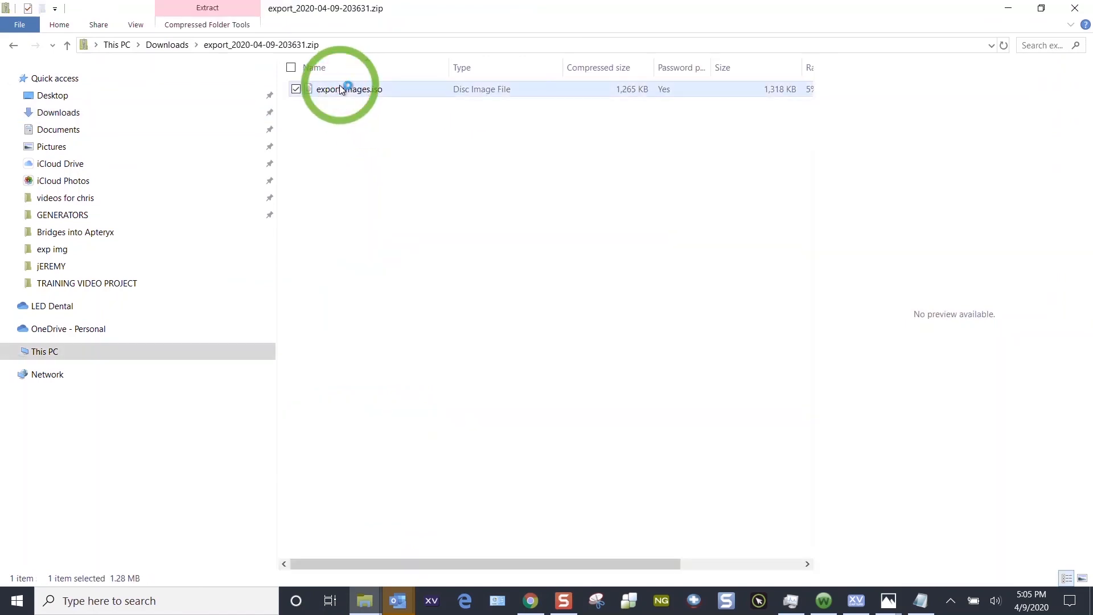
double_click(339, 88)
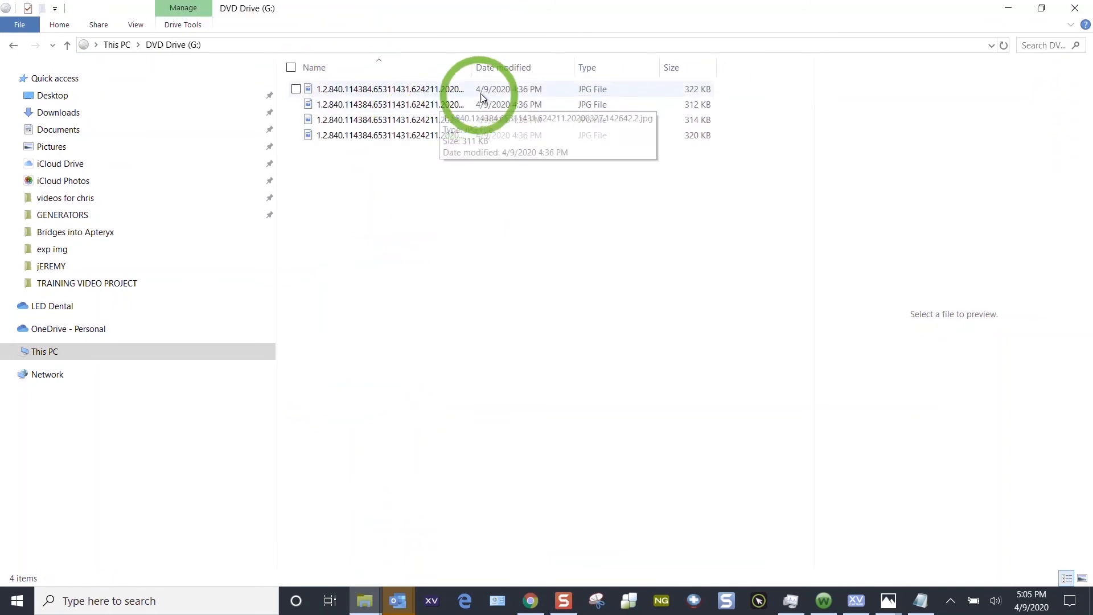
Preview the first JPG image on the mounted disc, close the folder window and dismiss the download options in XVWeb.
click(435, 89)
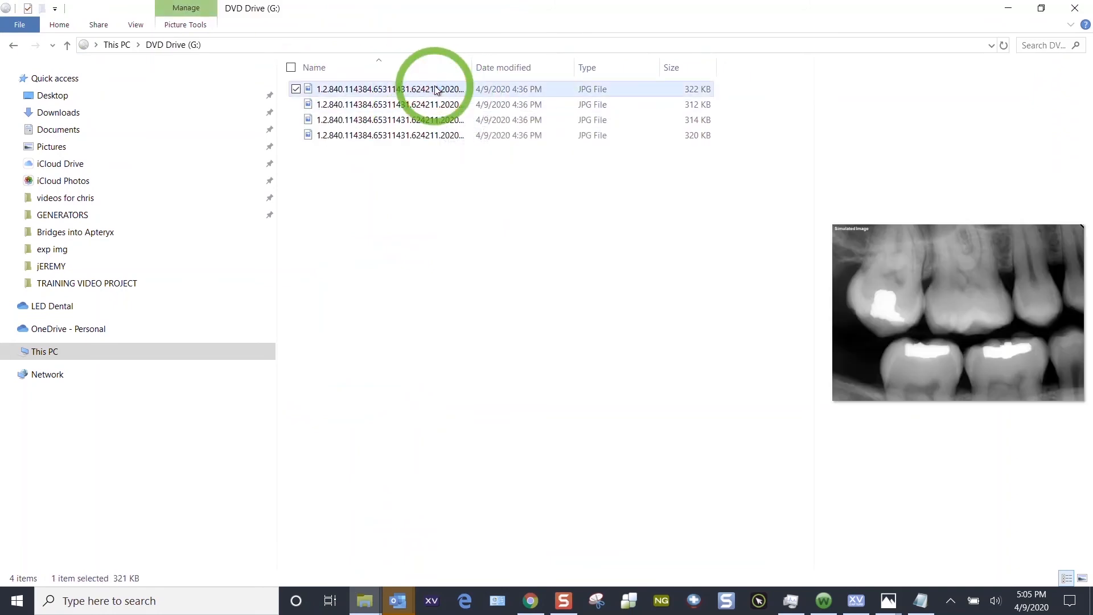
click(1075, 8)
click(1077, 93)
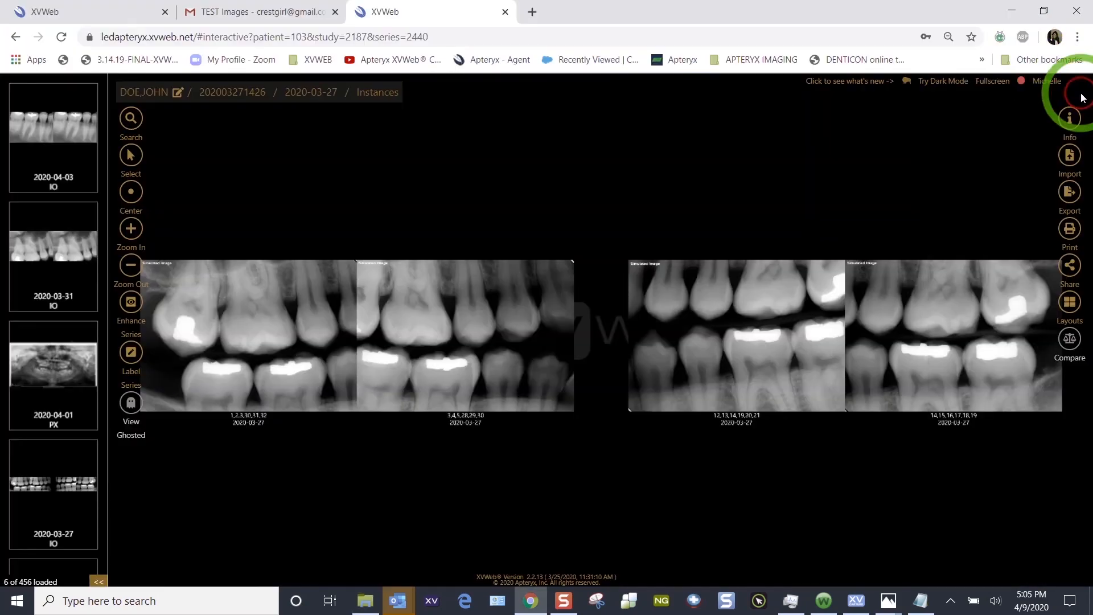
Show the export choices, open the Share form and compare its Temp User and User share types.
click(1069, 193)
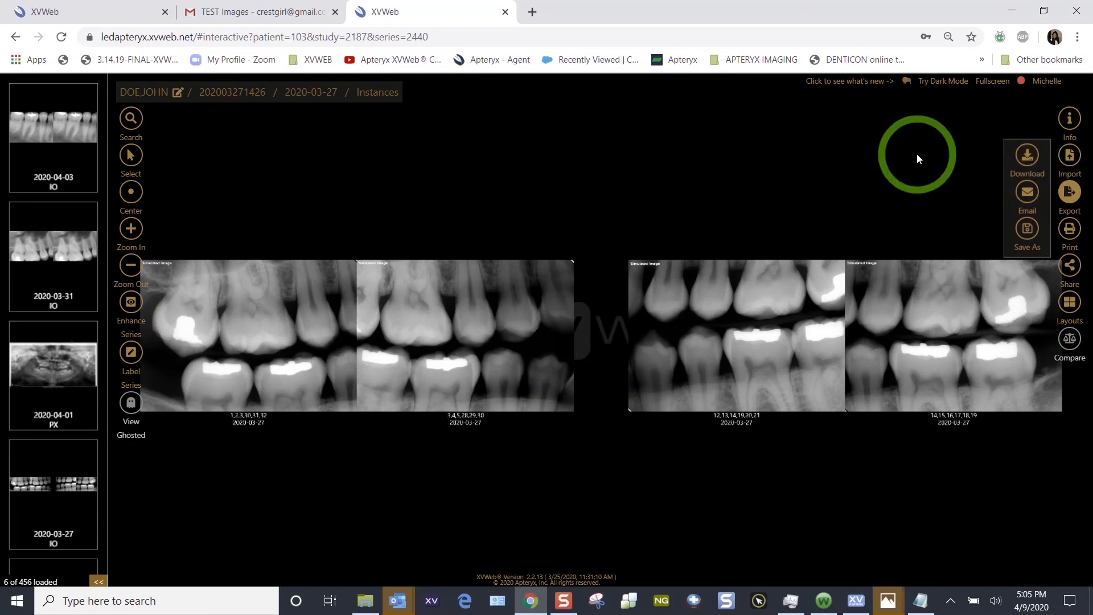
click(1063, 263)
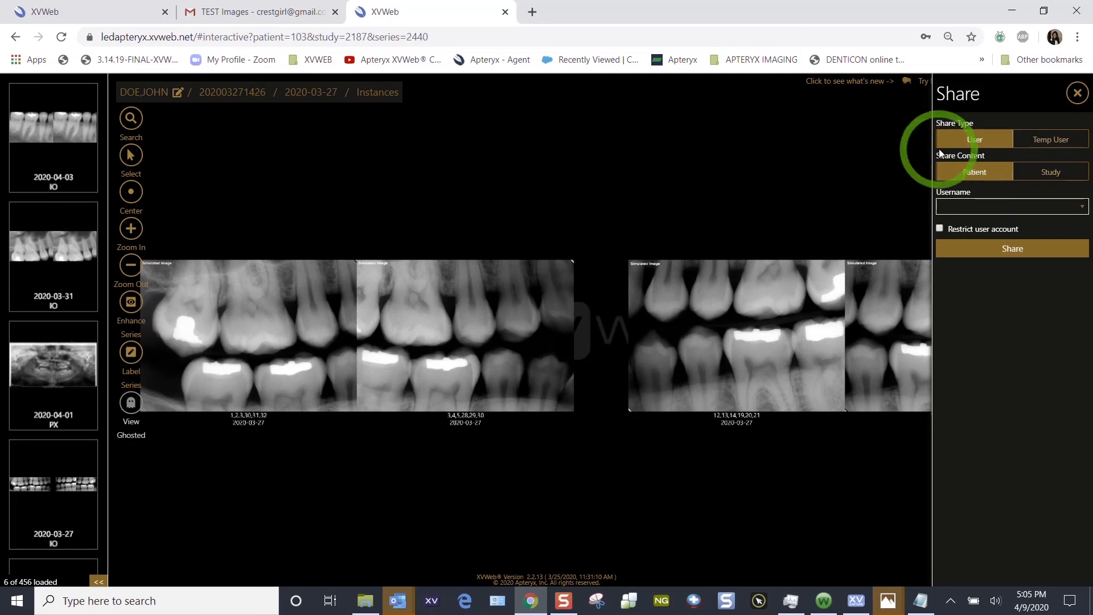
click(1047, 140)
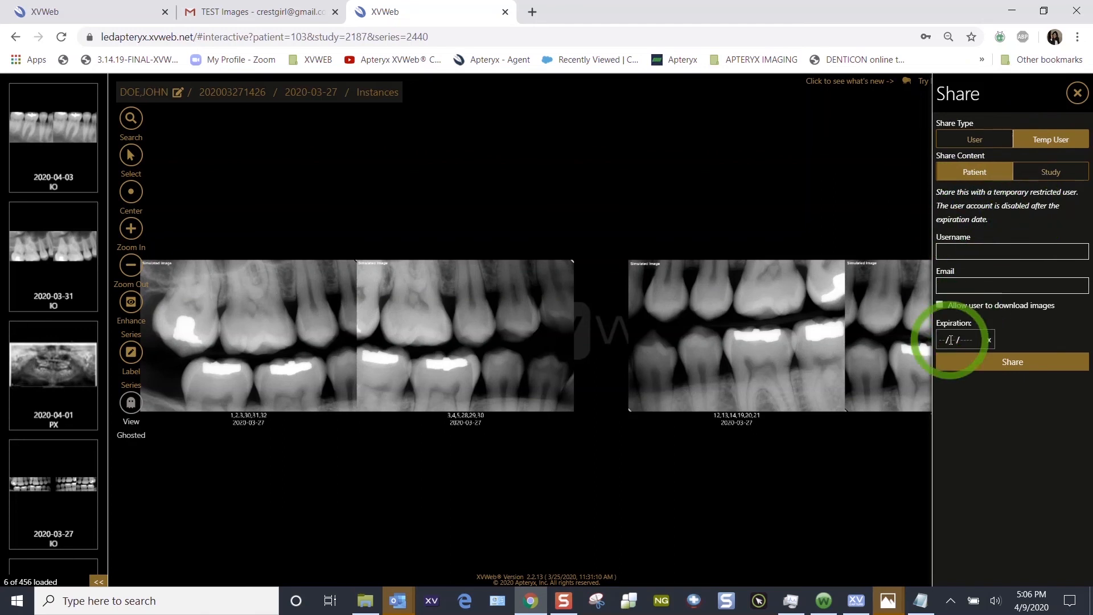
click(976, 141)
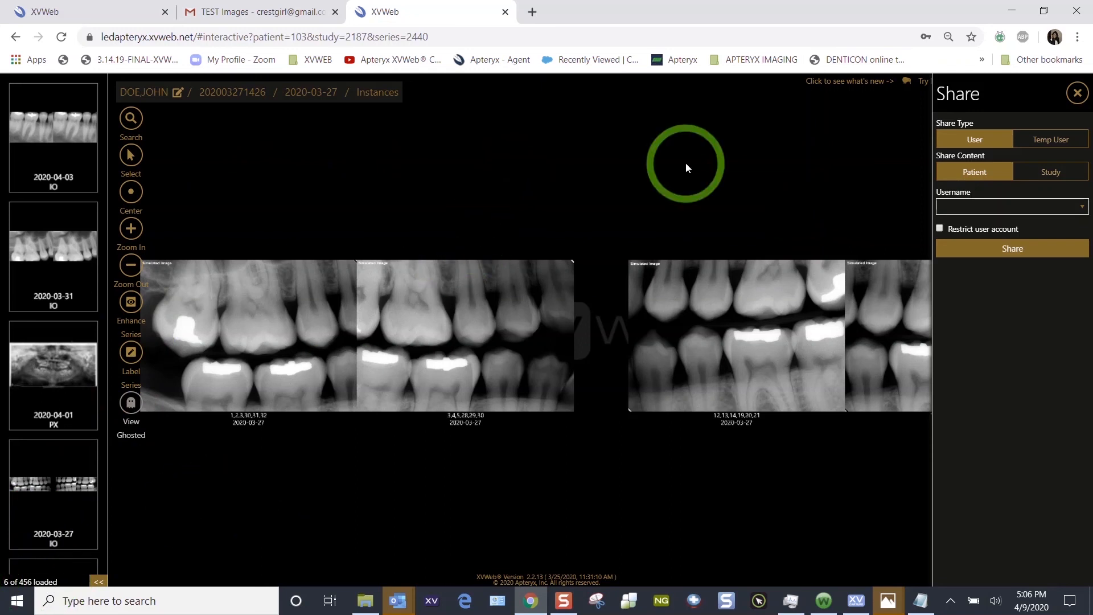
Share the study with an existing user, setting the share content to Study and selecting the recipient's username.
click(1068, 173)
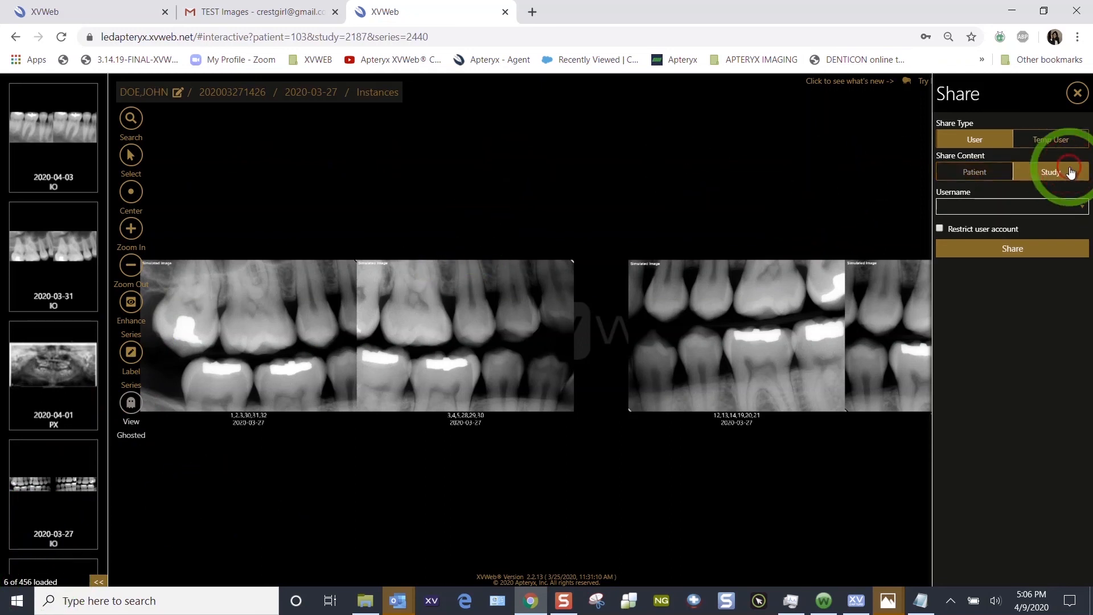
click(1080, 208)
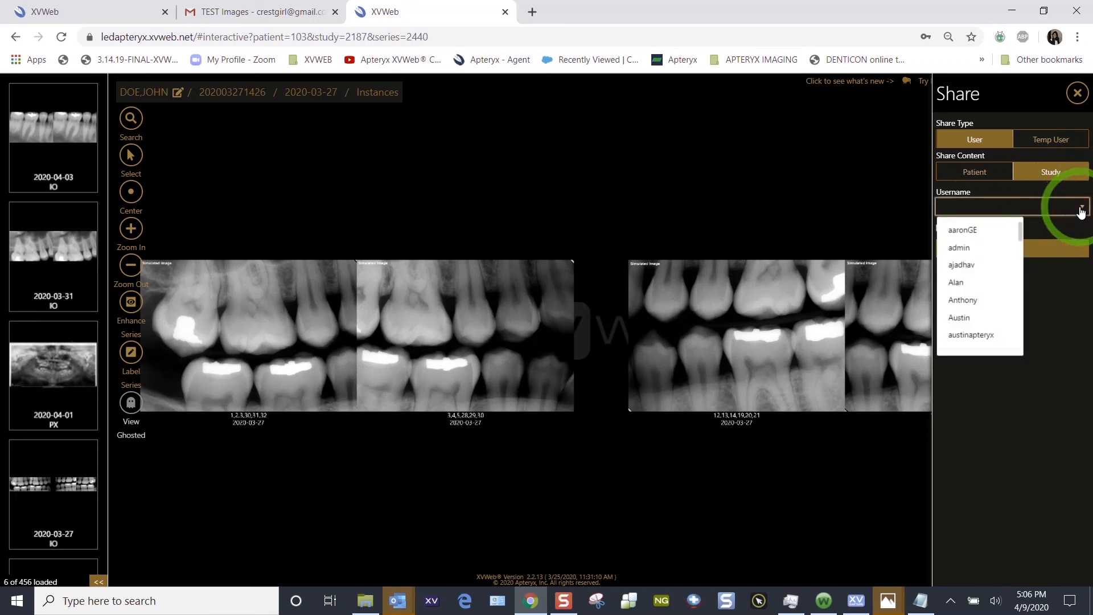
drag(1020, 229, 1019, 310)
click(958, 257)
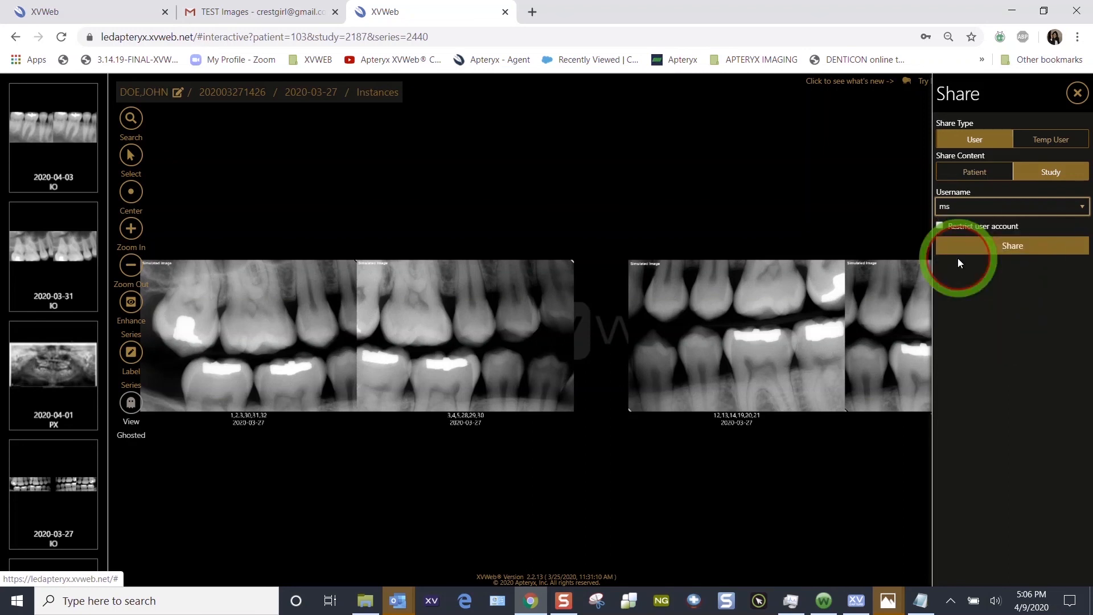
click(1006, 249)
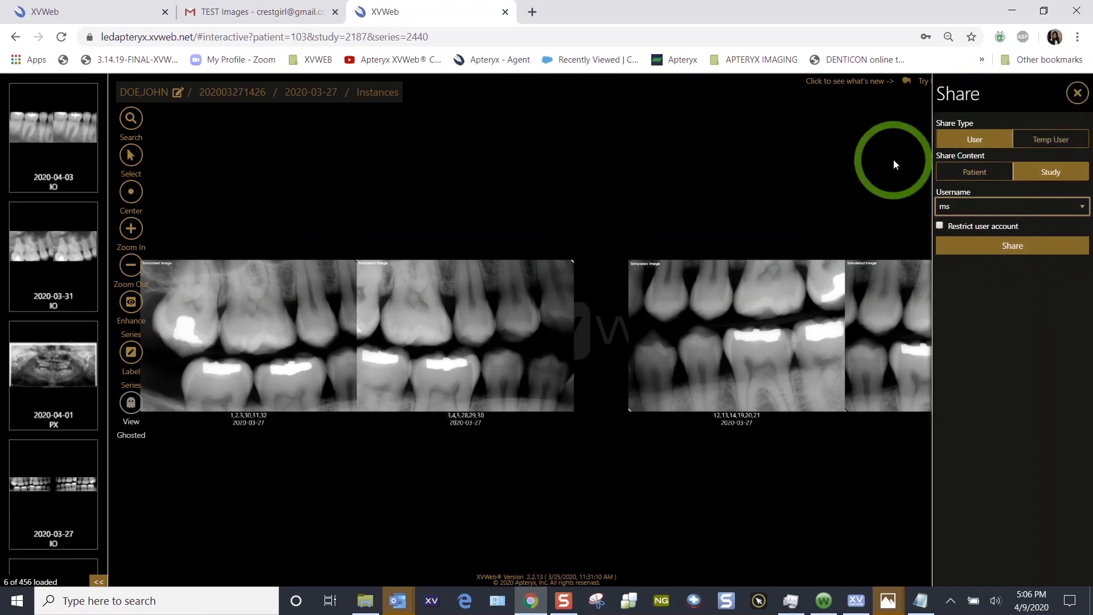
Examine the Temp User sharing fields for the study and close the Share form.
click(1055, 142)
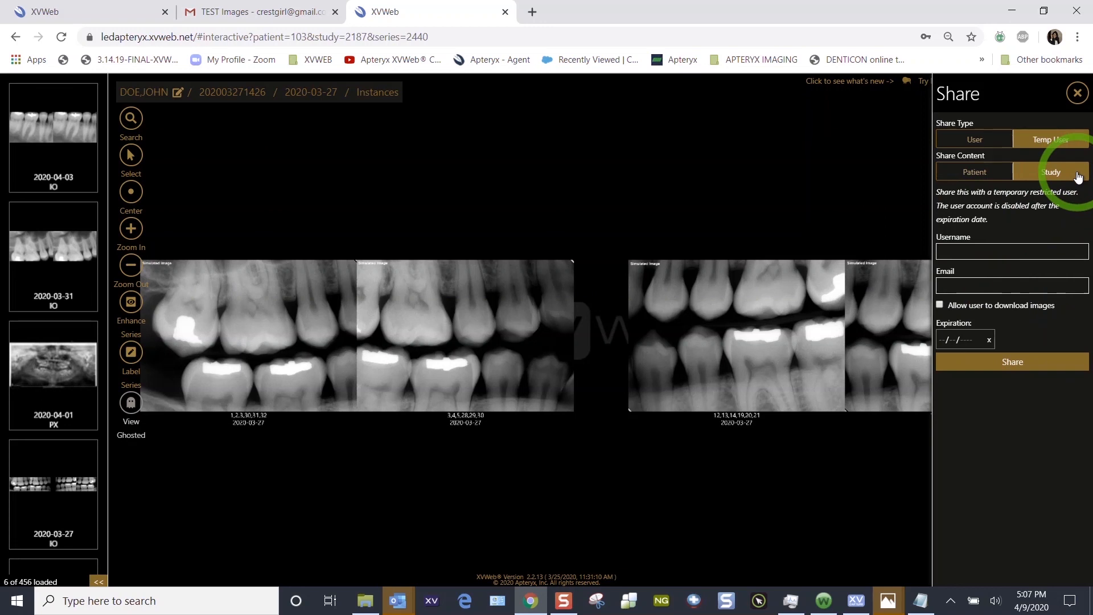
click(1078, 94)
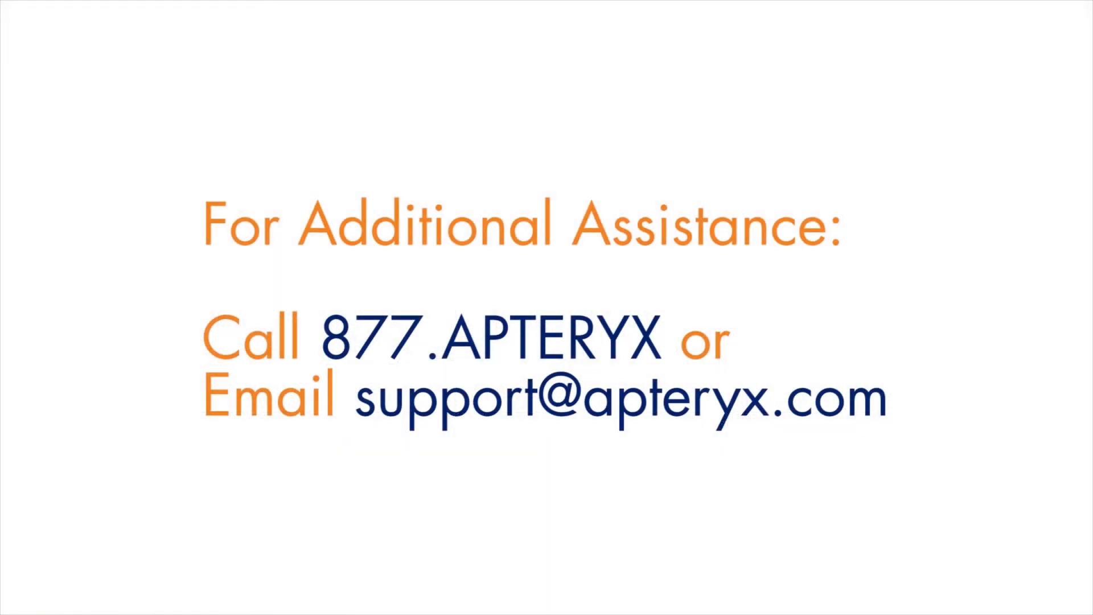